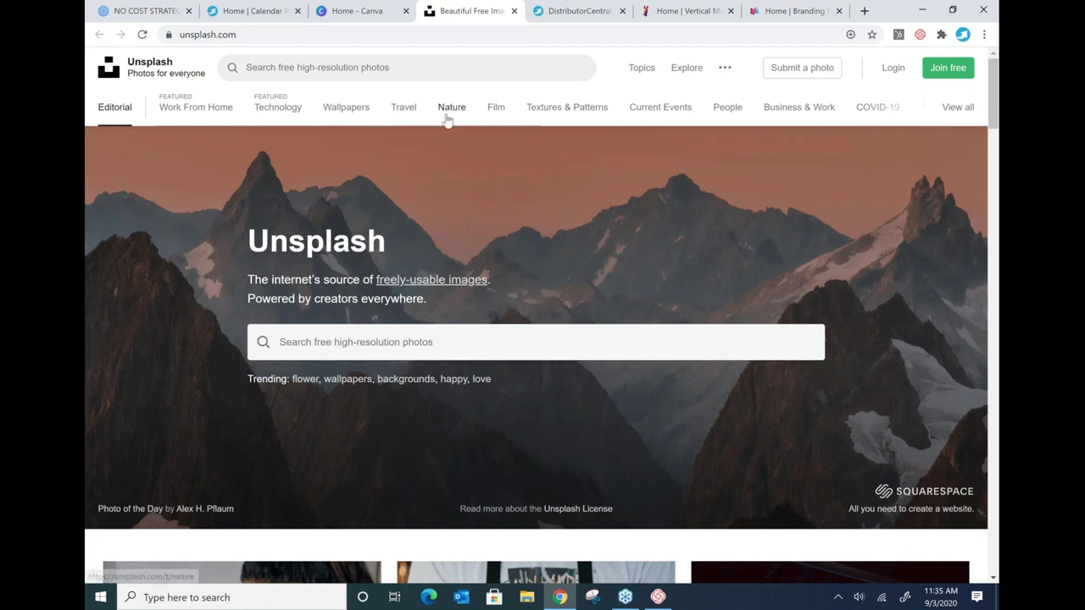
- View Canva's suggested types for a first design, and look at the Branding Power Promotions sample website
{"action": "left_click", "coordinate": [377, 16]}
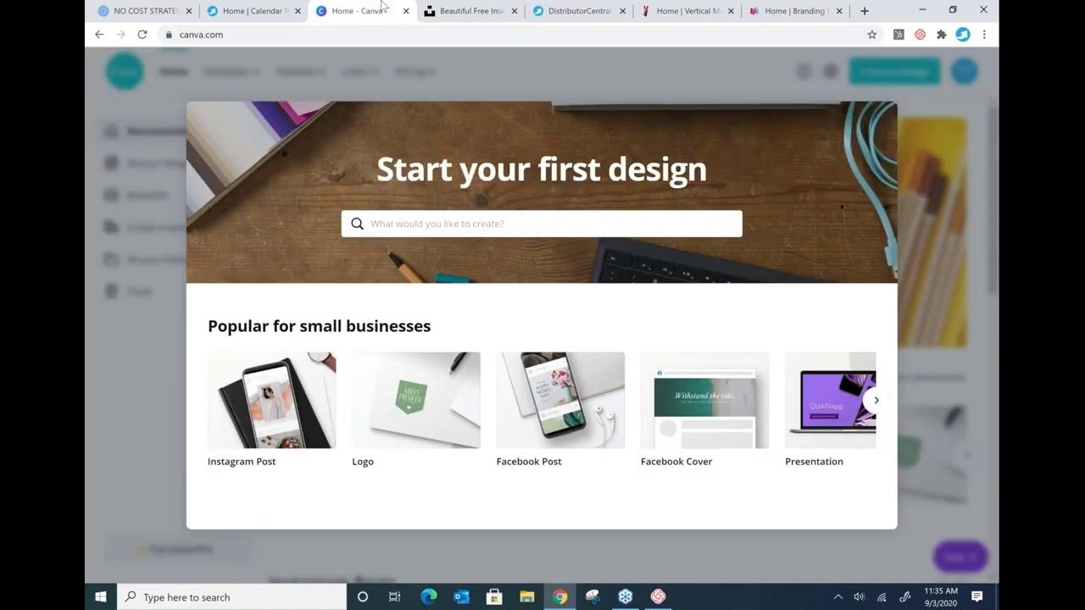
{"action": "left_click", "coordinate": [415, 224]}
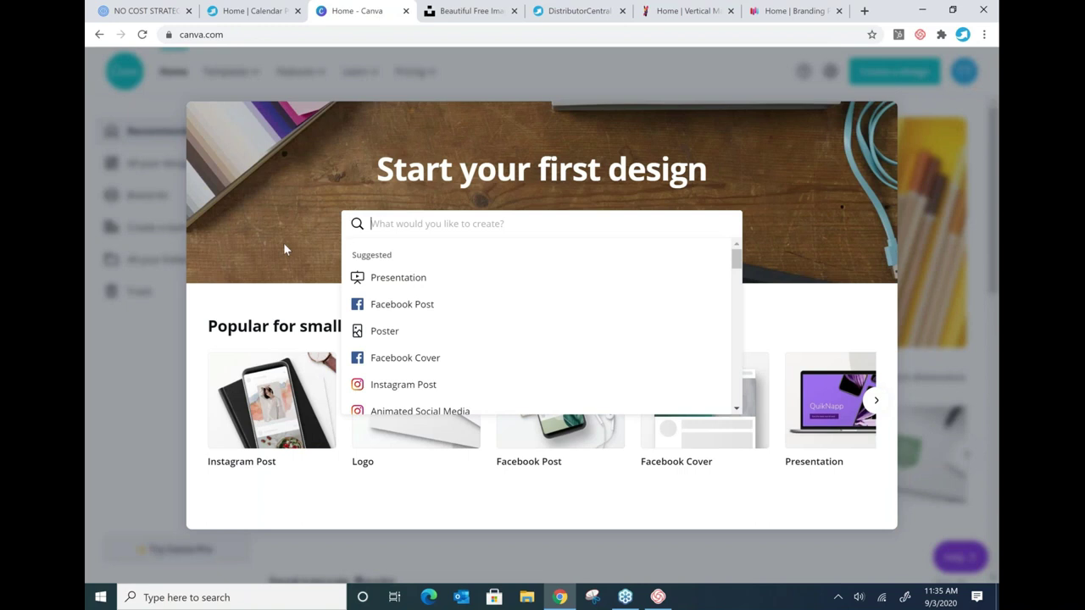
{"action": "left_click", "coordinate": [333, 244]}
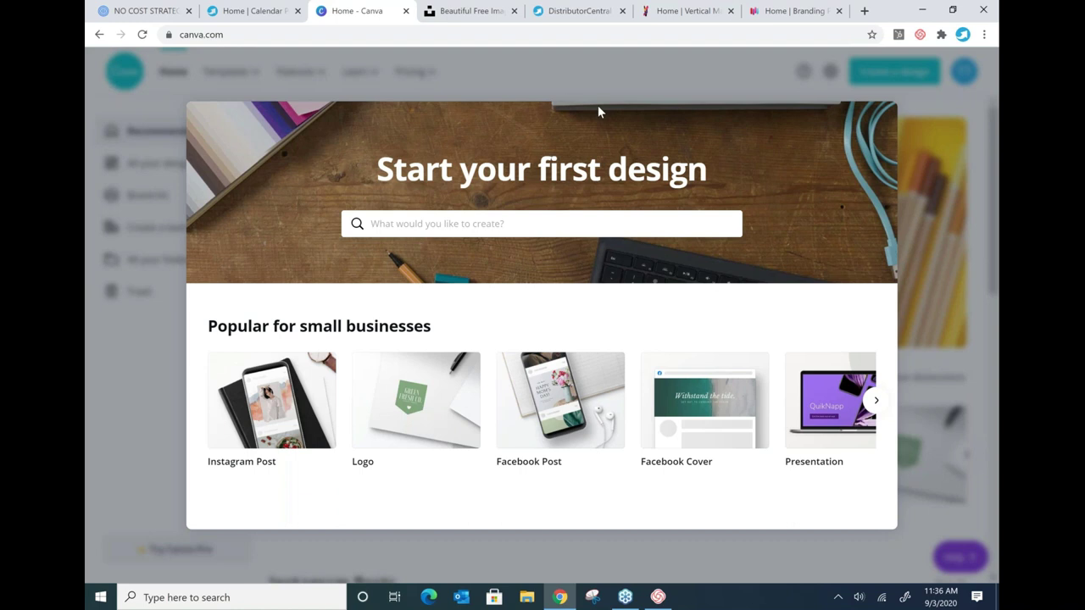
{"action": "left_click", "coordinate": [773, 13]}
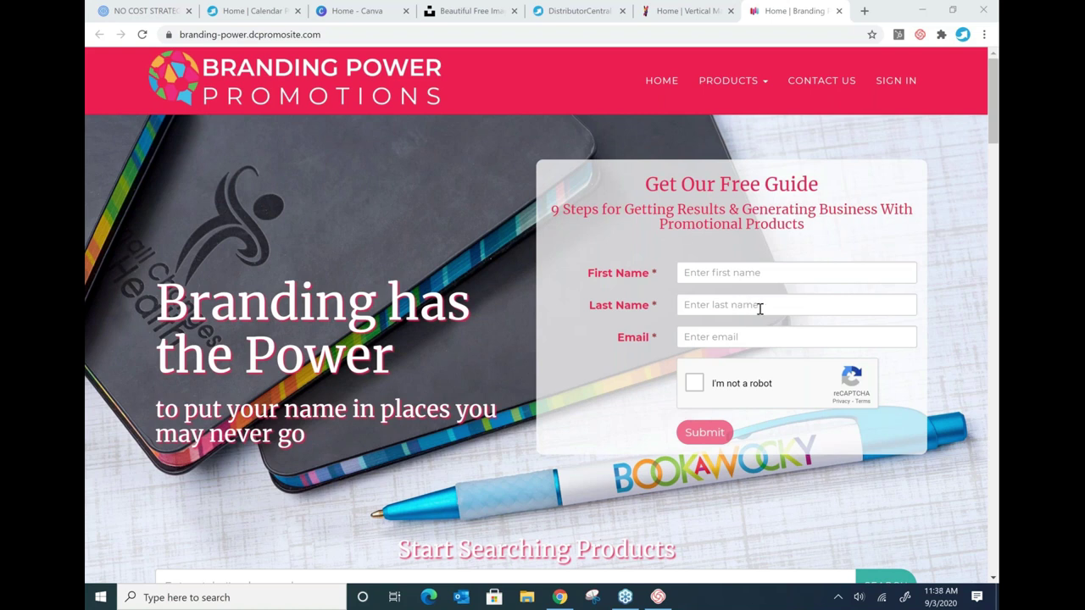
- Switch to DistributorCentral, open its home page and look through the supplier promotions and product sections
{"action": "left_click", "coordinate": [574, 12]}
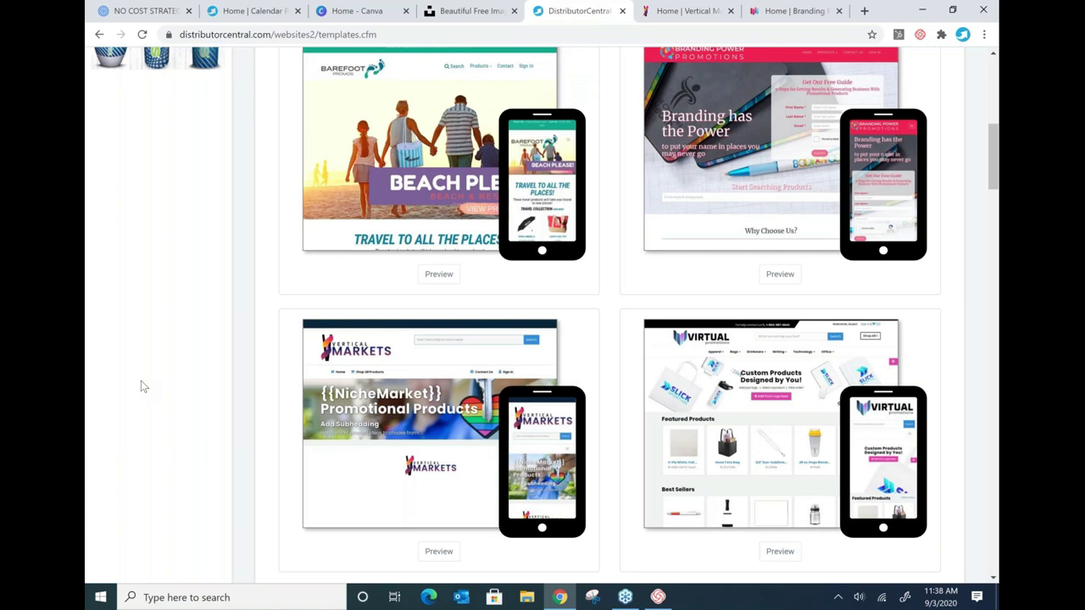
{"action": "scroll", "coordinate": [141, 381], "scroll_direction": "up", "scroll_amount": 2}
{"action": "scroll", "coordinate": [140, 380], "scroll_direction": "up", "scroll_amount": 5}
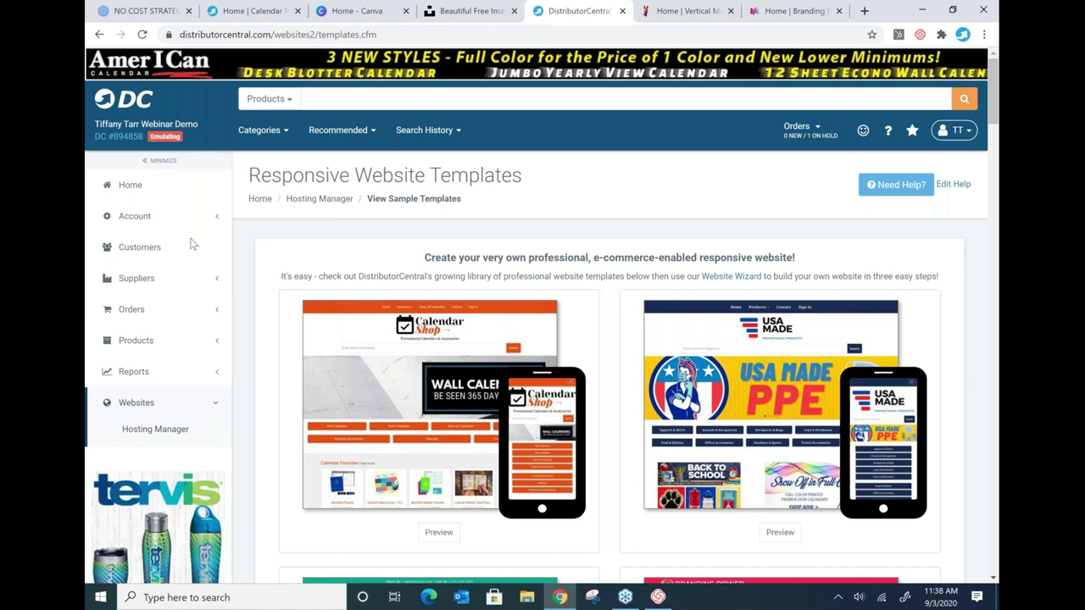
{"action": "left_click", "coordinate": [131, 186]}
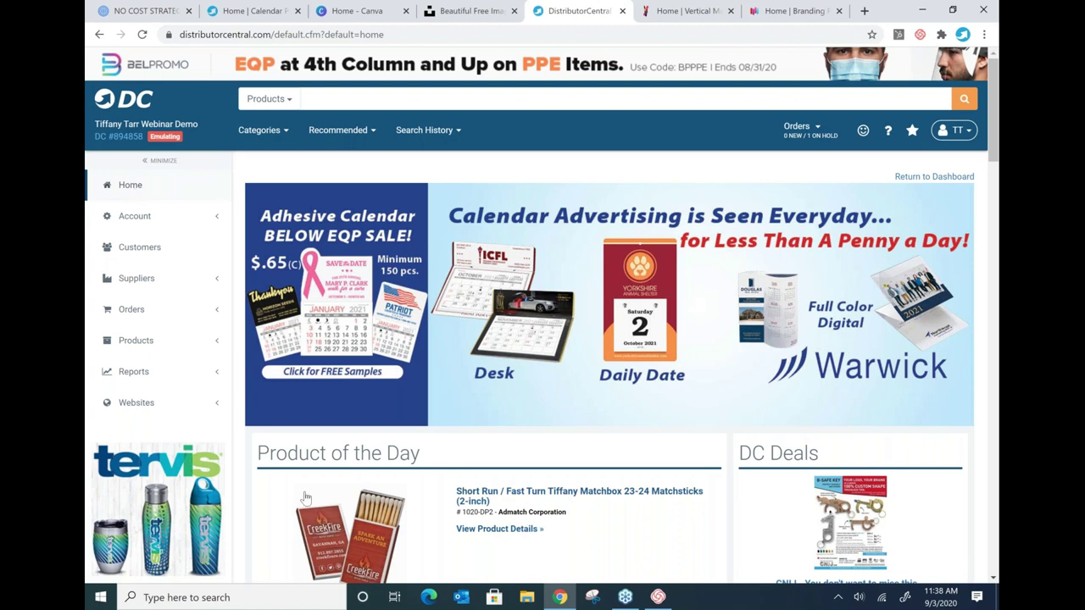
{"action": "scroll", "coordinate": [306, 497], "scroll_direction": "down", "scroll_amount": 1}
{"action": "scroll", "coordinate": [306, 498], "scroll_direction": "down", "scroll_amount": 3}
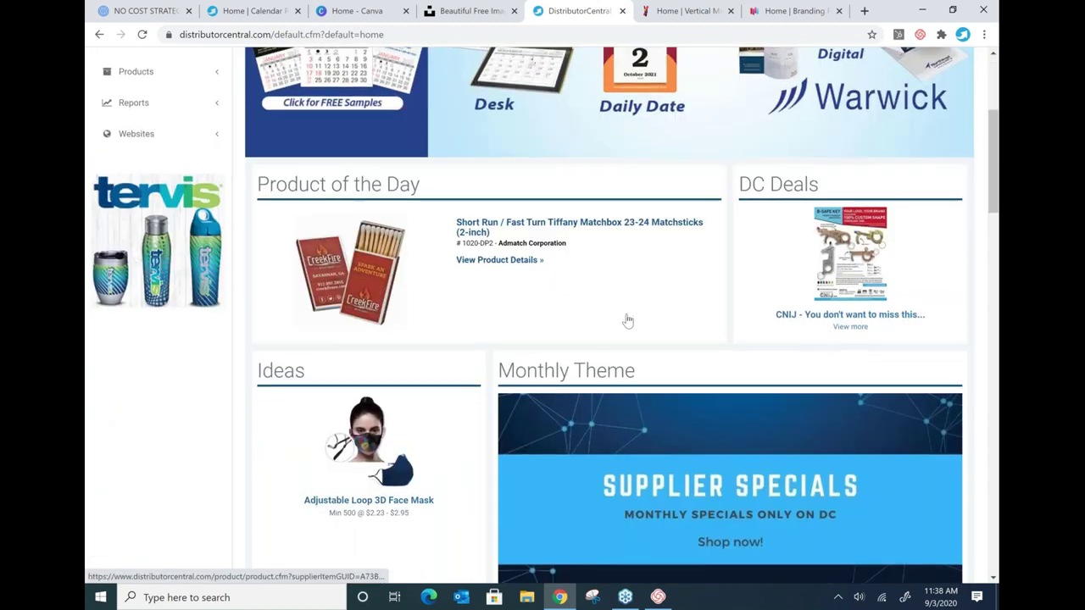
{"action": "scroll", "coordinate": [630, 322], "scroll_direction": "down", "scroll_amount": 5}
{"action": "scroll", "coordinate": [610, 297], "scroll_direction": "up", "scroll_amount": 10}
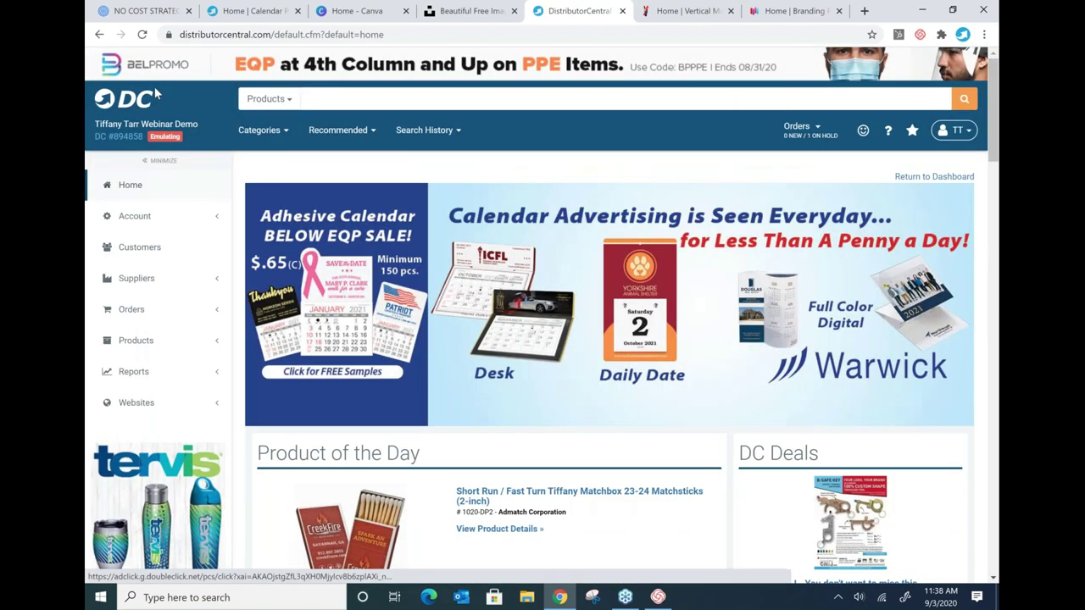
- Start a new website from the Hosting Manager using the Calendar Pop Up Shop template
{"action": "left_click", "coordinate": [136, 405]}
{"action": "left_click", "coordinate": [155, 430]}
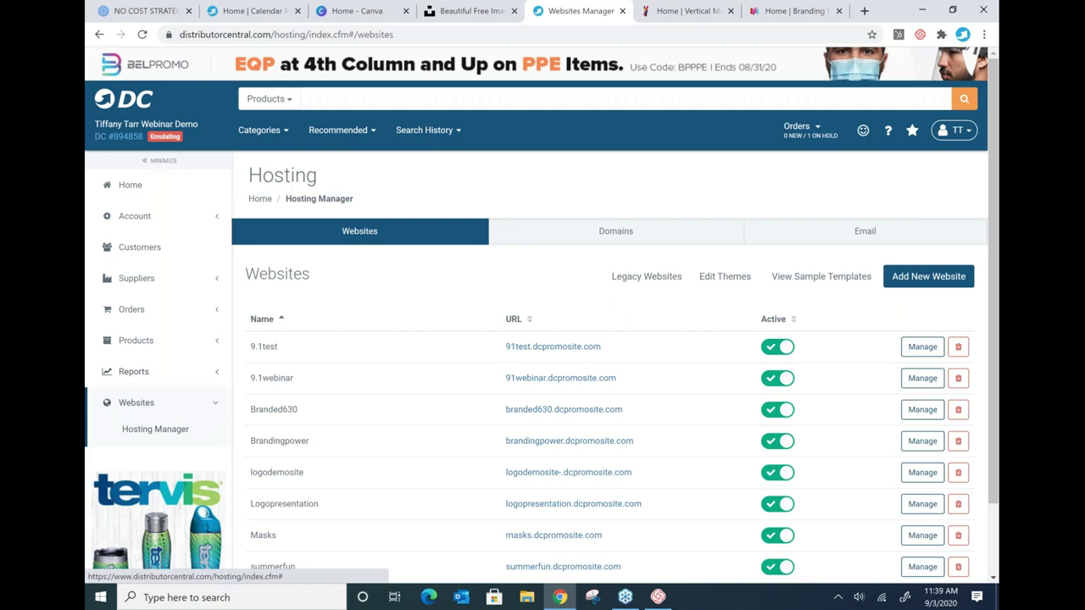
{"action": "left_click", "coordinate": [911, 280]}
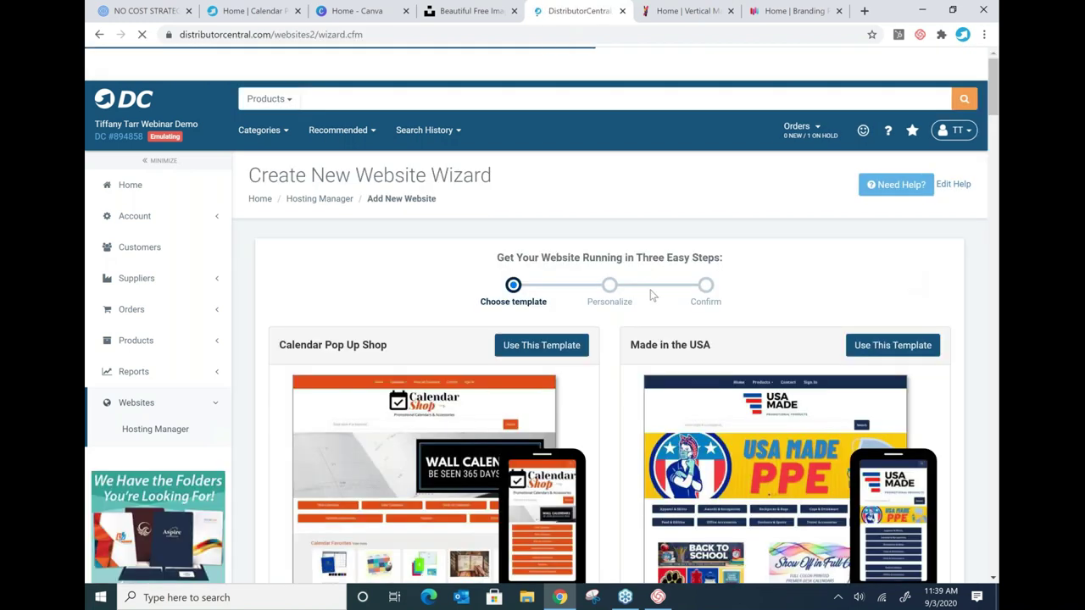
{"action": "scroll", "coordinate": [508, 297], "scroll_direction": "down", "scroll_amount": 1}
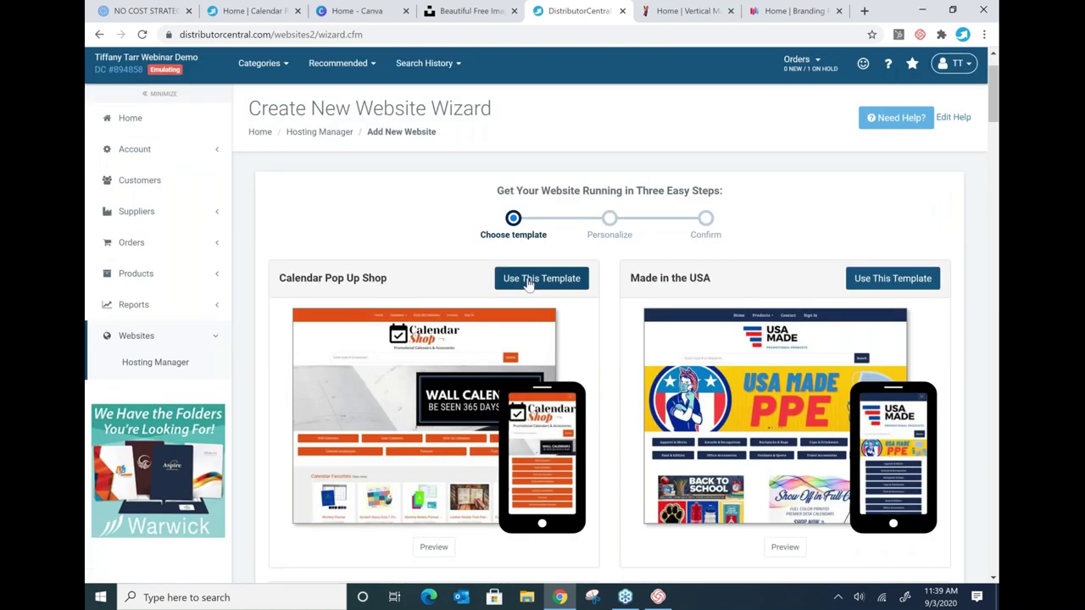
{"action": "left_click", "coordinate": [530, 283]}
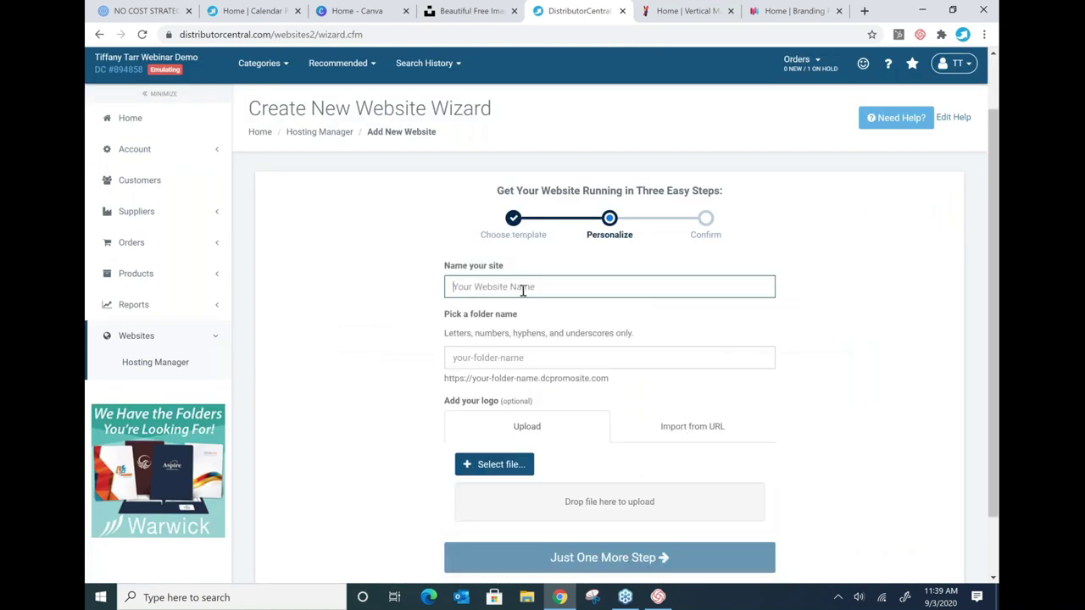
- Name the site and its folder popupcalendarstore and choose the logo-masked file as its logo
{"action": "type", "text": "pop"}
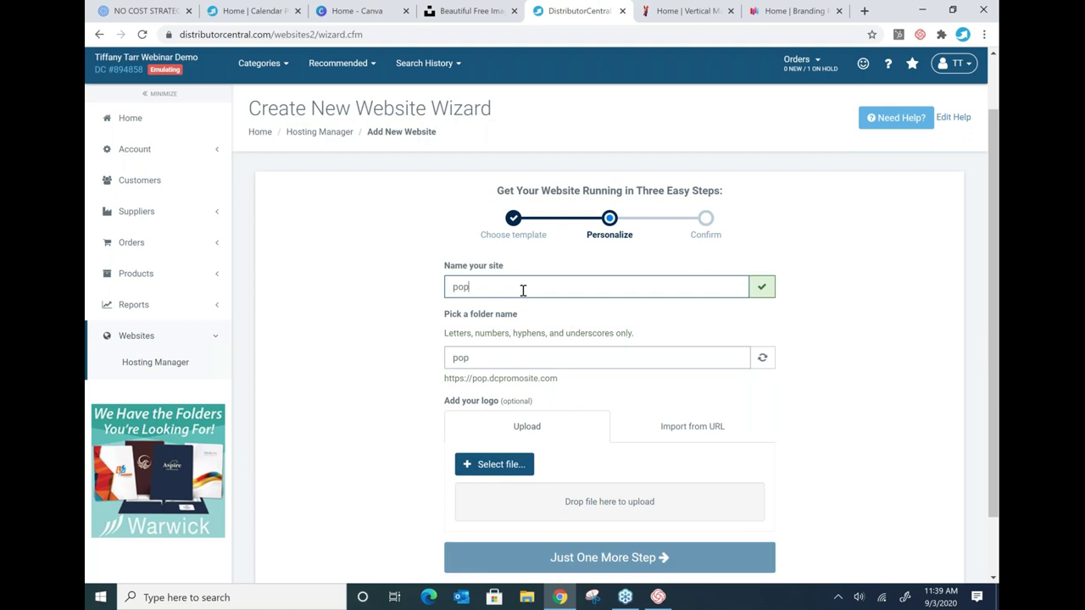
{"action": "type", "text": "upcalendarstore"}
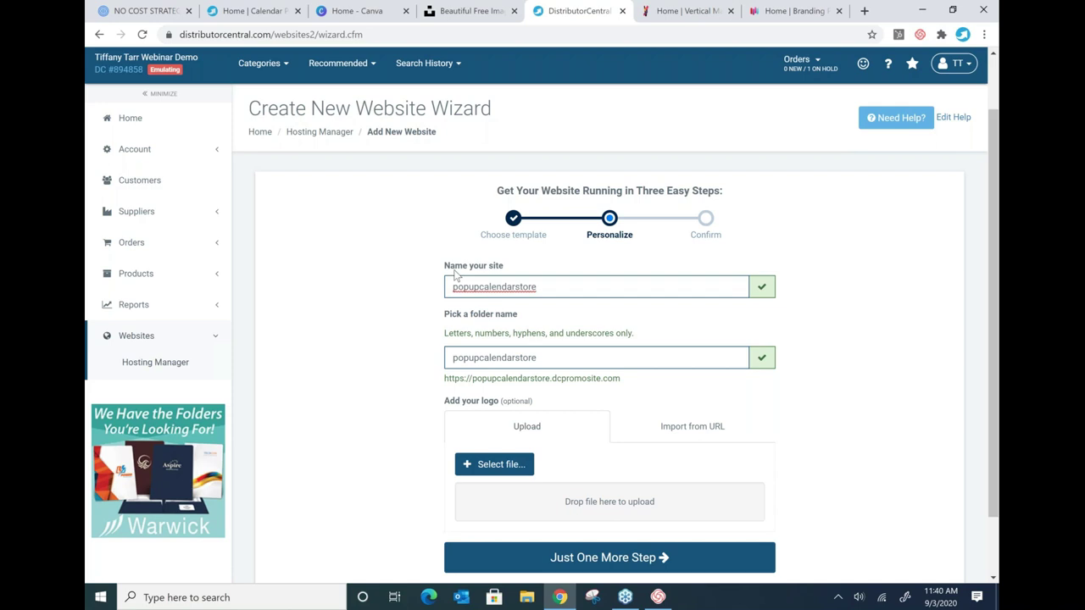
{"action": "left_click", "coordinate": [485, 466]}
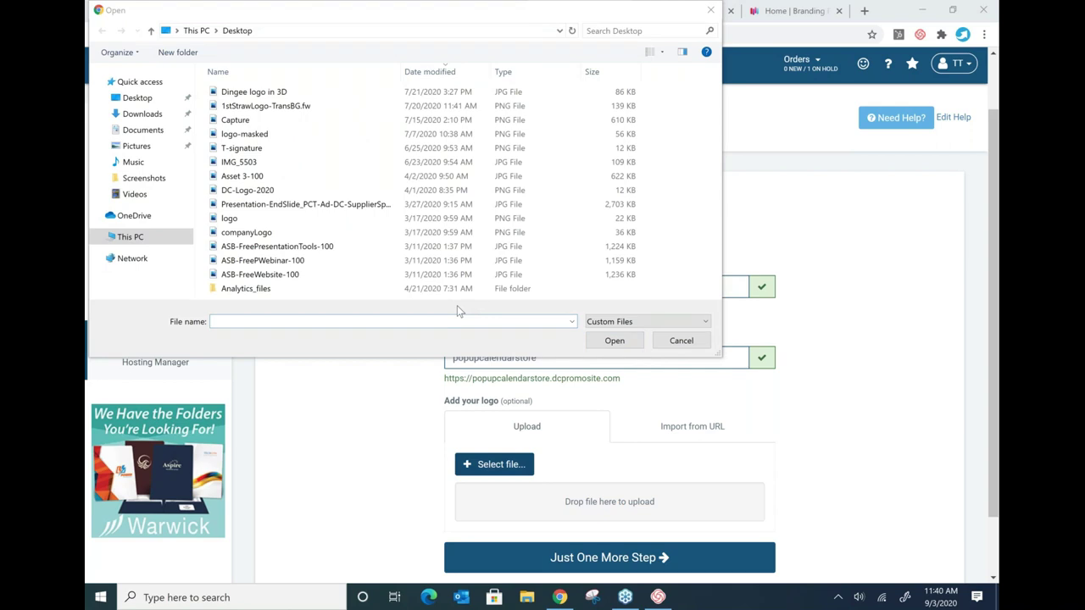
{"action": "left_click", "coordinate": [245, 134]}
{"action": "left_click", "coordinate": [614, 341]}
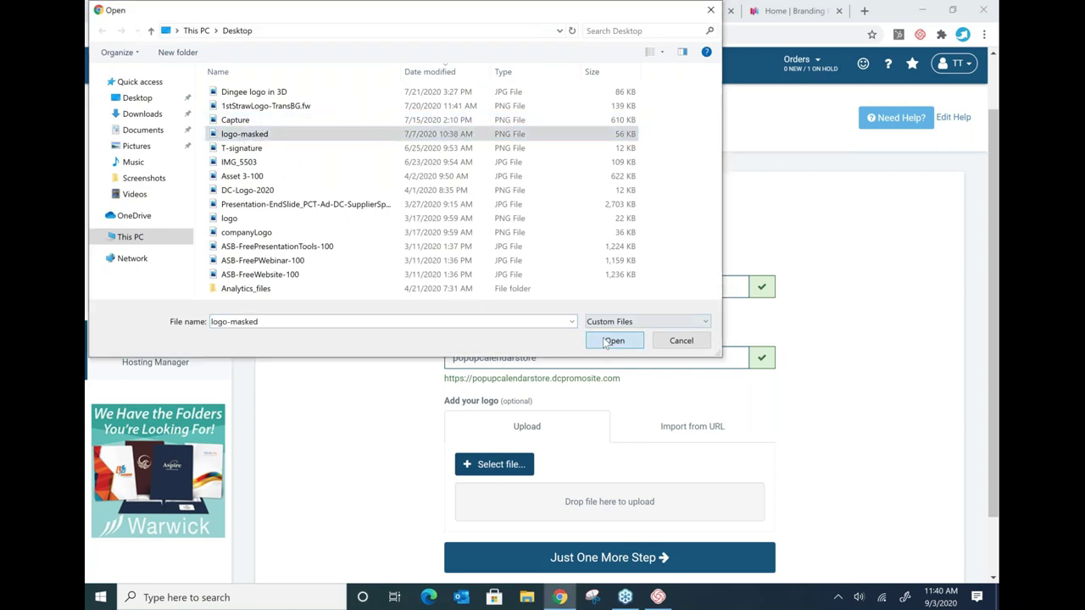
- Confirm the personalization and create the website
{"action": "left_click", "coordinate": [609, 552]}
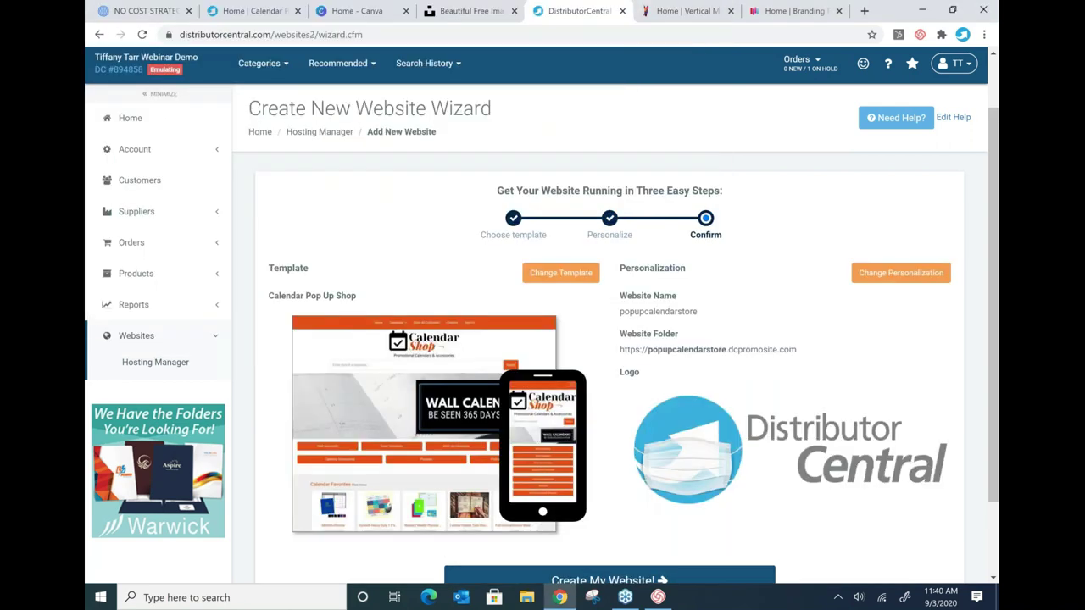
{"action": "scroll", "coordinate": [715, 424], "scroll_direction": "down", "scroll_amount": 2}
{"action": "left_click", "coordinate": [627, 490]}
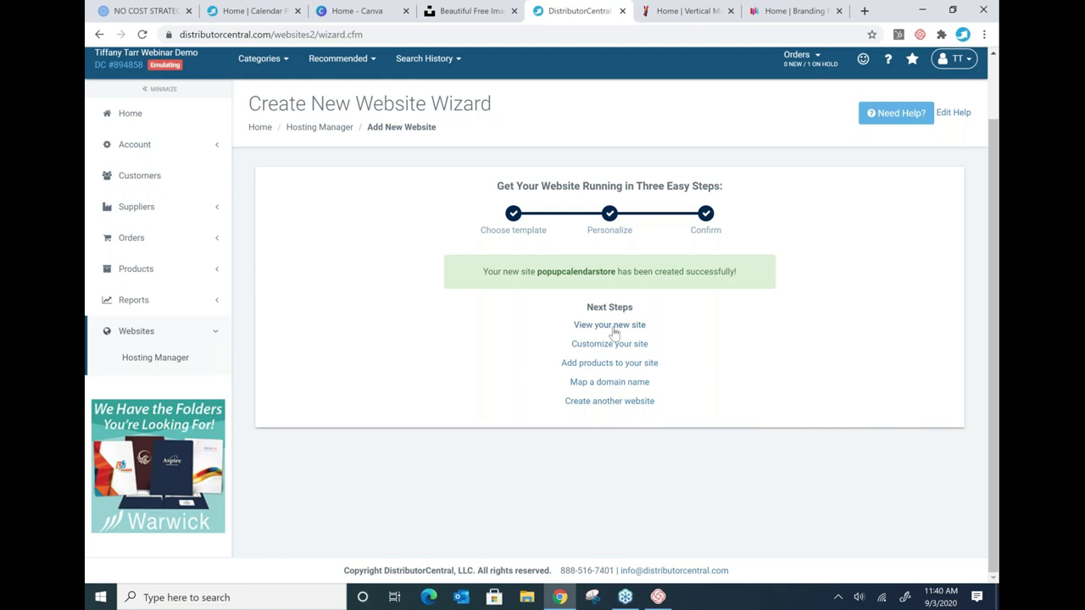
- Open the new popupcalendarstore site and examine its home page from the header logo down to the footer
{"action": "left_click", "coordinate": [612, 327]}
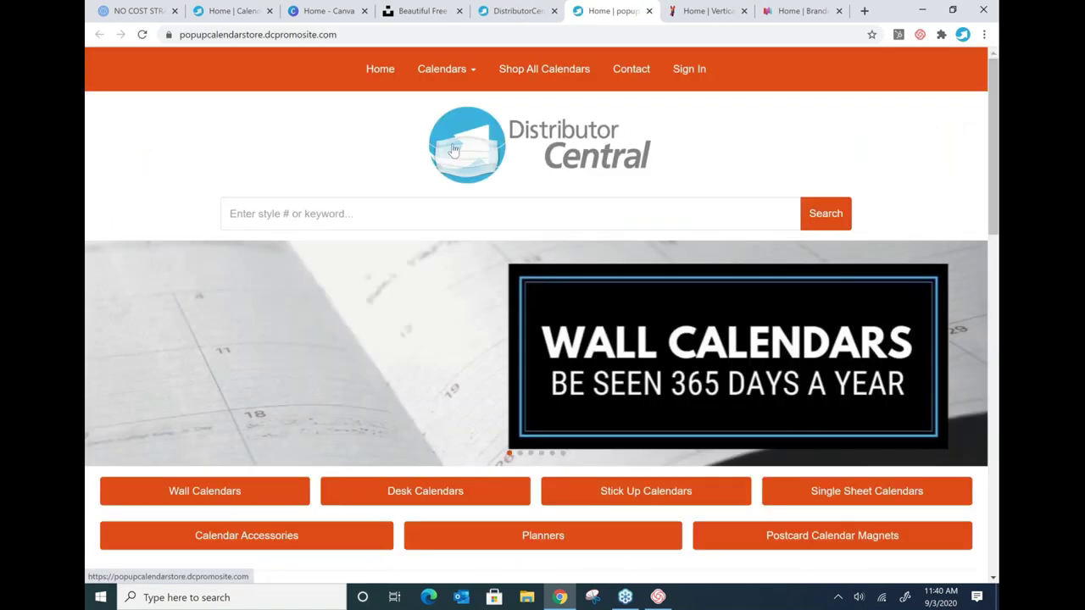
{"action": "scroll", "coordinate": [497, 217], "scroll_direction": "down", "scroll_amount": 3}
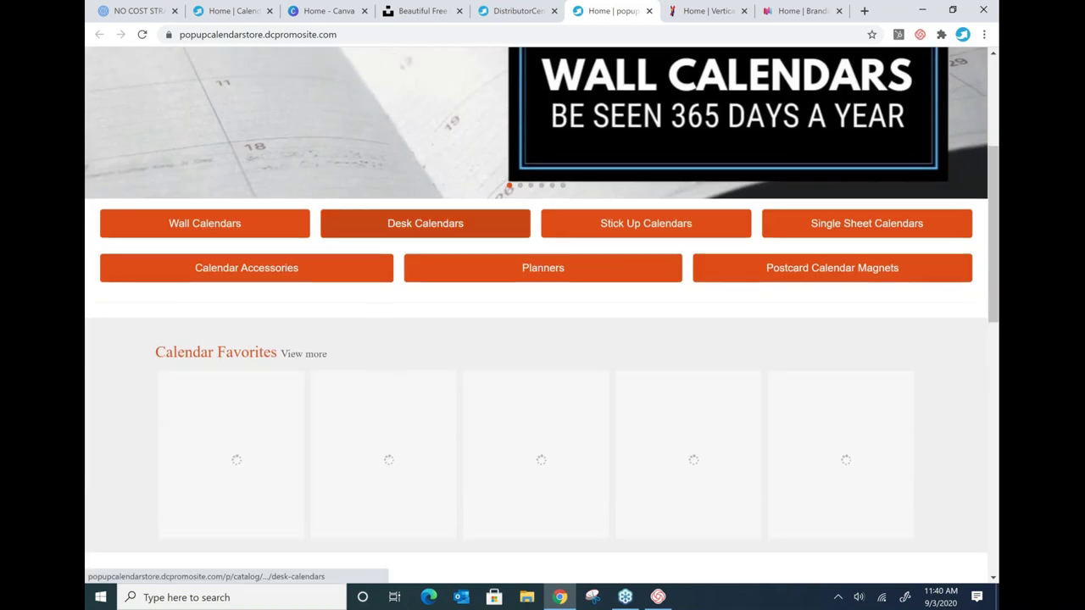
{"action": "scroll", "coordinate": [507, 217], "scroll_direction": "up", "scroll_amount": 2}
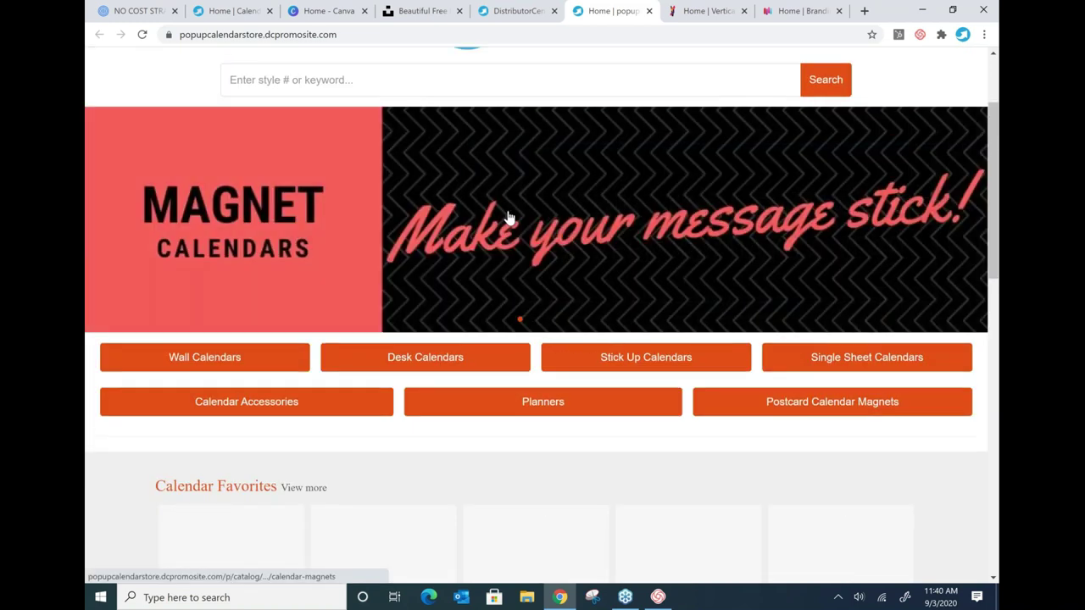
{"action": "scroll", "coordinate": [619, 209], "scroll_direction": "down", "scroll_amount": 1}
{"action": "scroll", "coordinate": [620, 208], "scroll_direction": "up", "scroll_amount": 3}
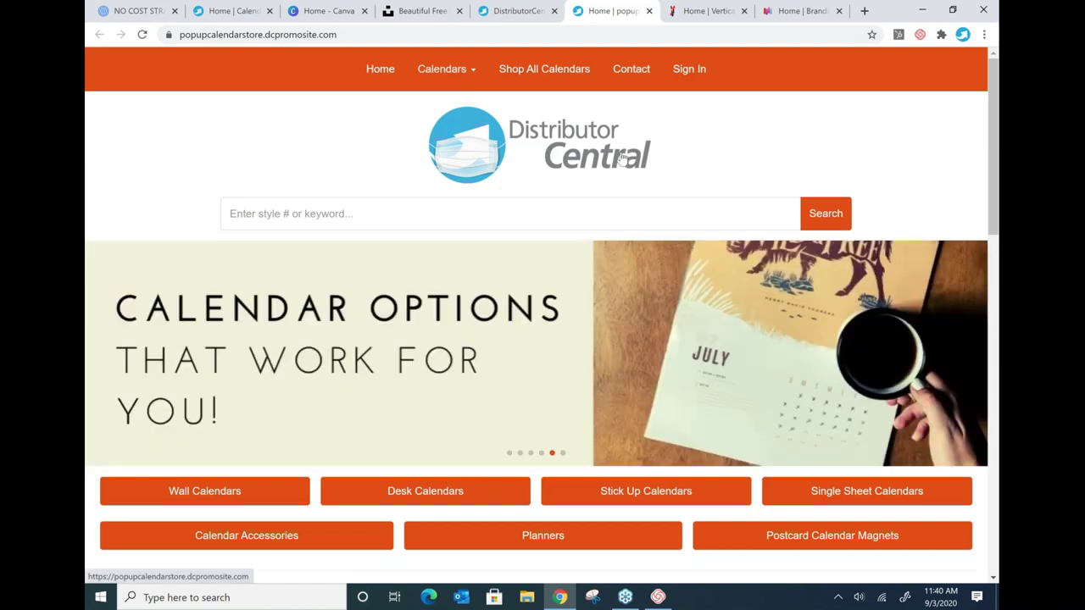
{"action": "scroll", "coordinate": [623, 158], "scroll_direction": "down", "scroll_amount": 12}
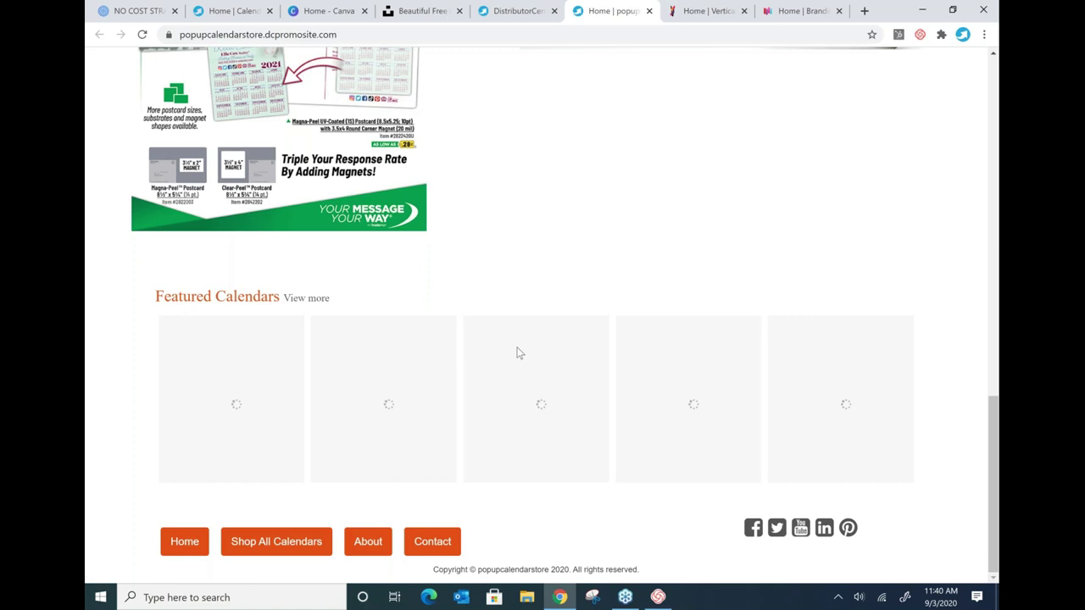
{"action": "scroll", "coordinate": [628, 220], "scroll_direction": "up", "scroll_amount": 15}
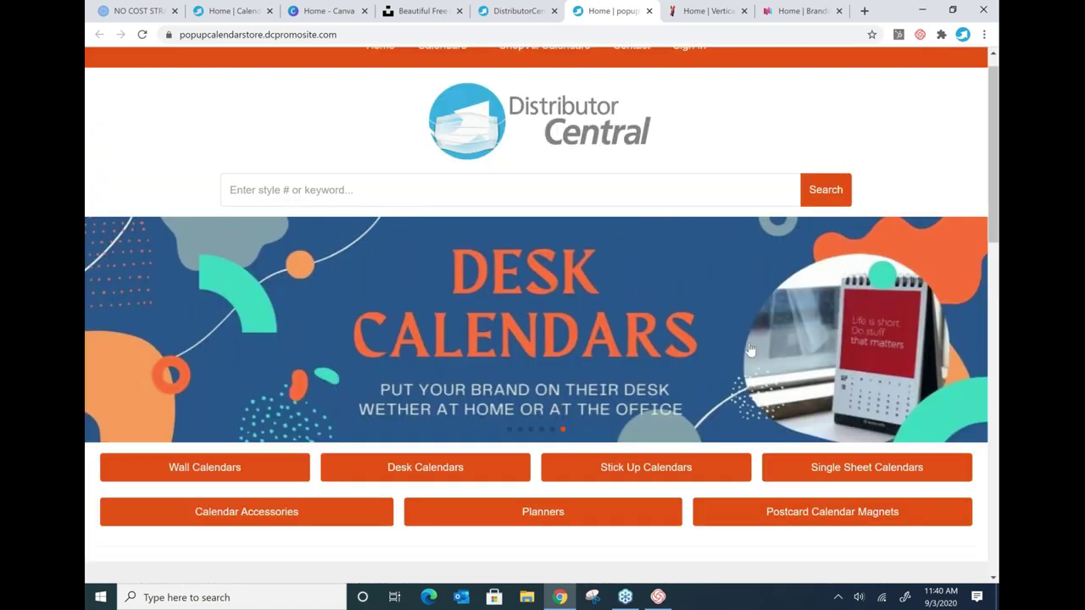
- Return to the website wizard, open popupcalendarstore in the site editor and review the home page preview
{"action": "left_click", "coordinate": [517, 10]}
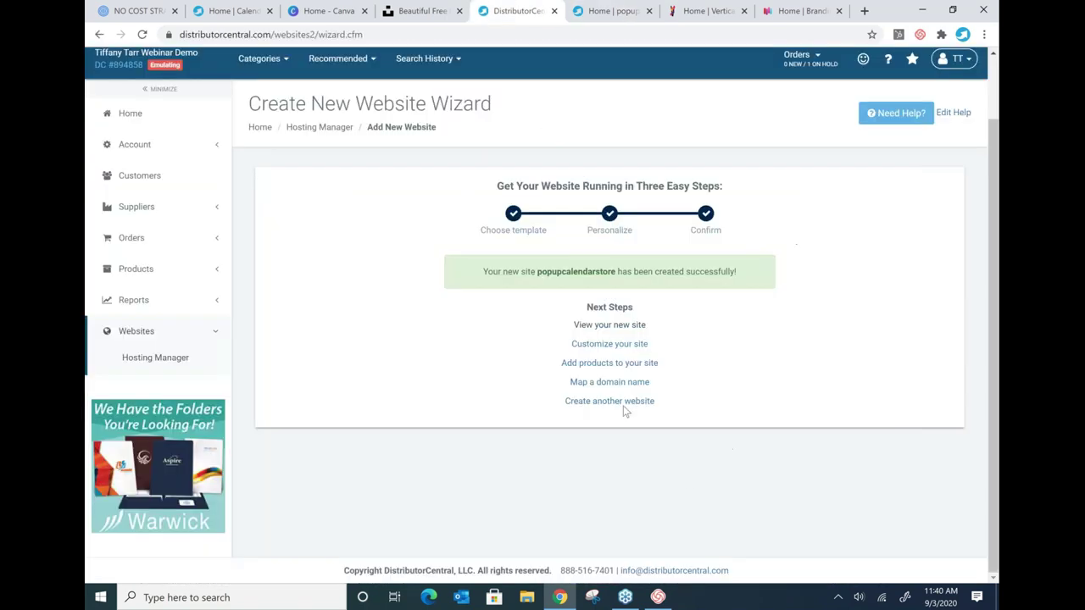
{"action": "left_click", "coordinate": [618, 363]}
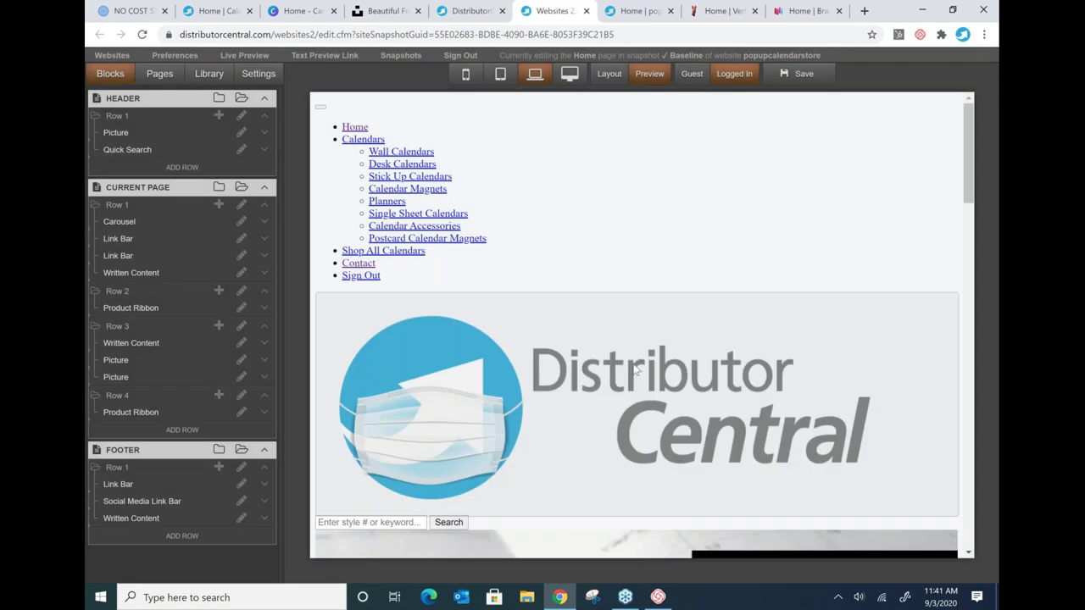
{"action": "scroll", "coordinate": [719, 362], "scroll_direction": "down", "scroll_amount": 1}
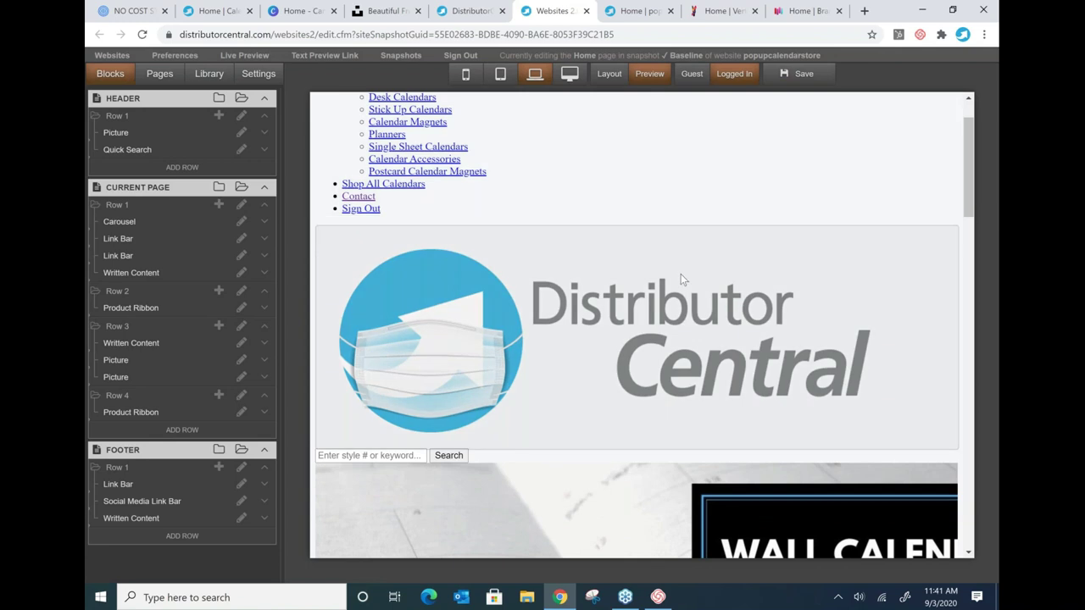
{"action": "scroll", "coordinate": [680, 274], "scroll_direction": "down", "scroll_amount": 2}
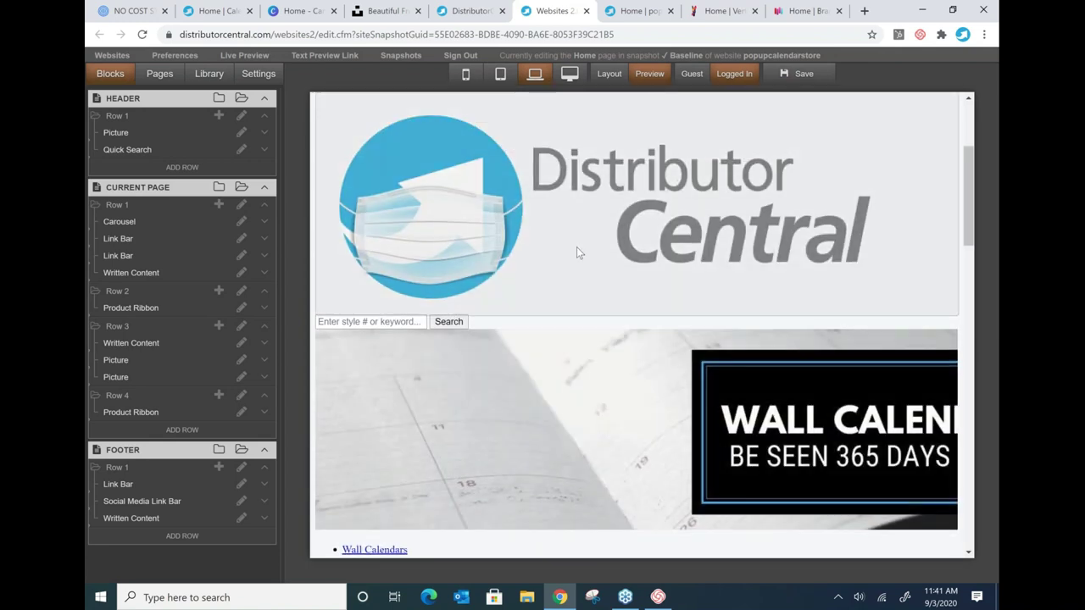
{"action": "scroll", "coordinate": [664, 337], "scroll_direction": "down", "scroll_amount": 6}
{"action": "scroll", "coordinate": [667, 341], "scroll_direction": "down", "scroll_amount": 2}
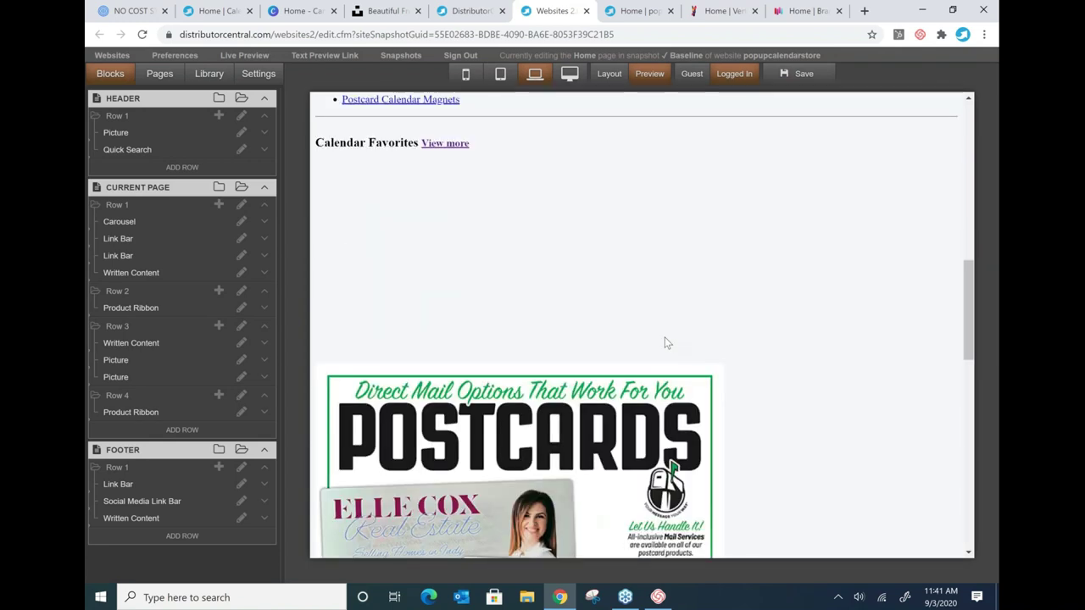
{"action": "scroll", "coordinate": [667, 342], "scroll_direction": "up", "scroll_amount": 9}
{"action": "scroll", "coordinate": [655, 223], "scroll_direction": "up", "scroll_amount": 2}
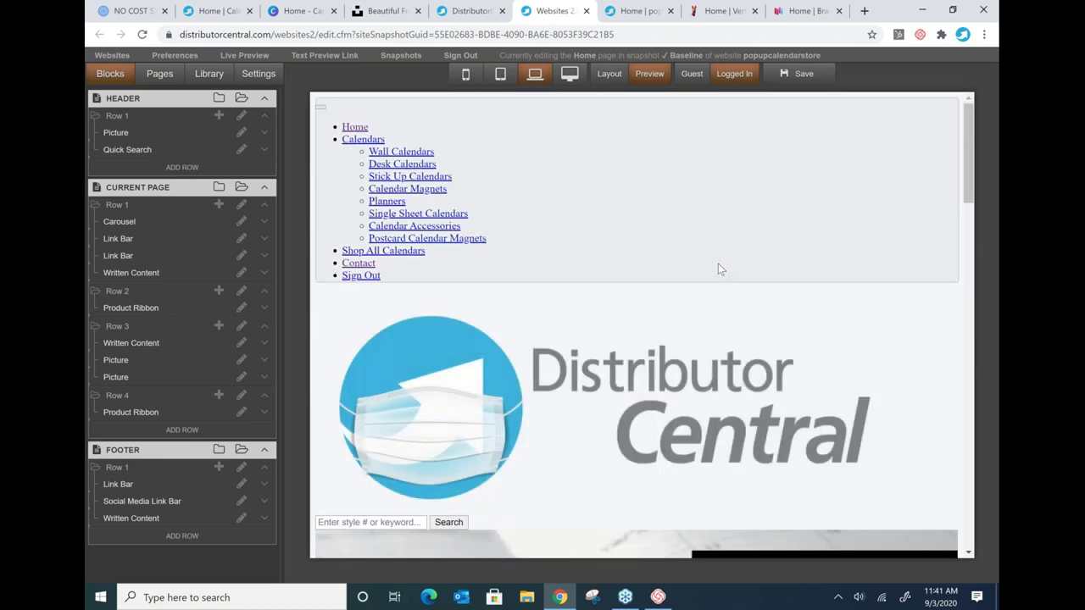
- Select the header's picture block, and open the footer's Social Media Link Bar block to view its link settings
{"action": "scroll", "coordinate": [718, 264], "scroll_direction": "down", "scroll_amount": 2}
{"action": "left_click", "coordinate": [765, 266]}
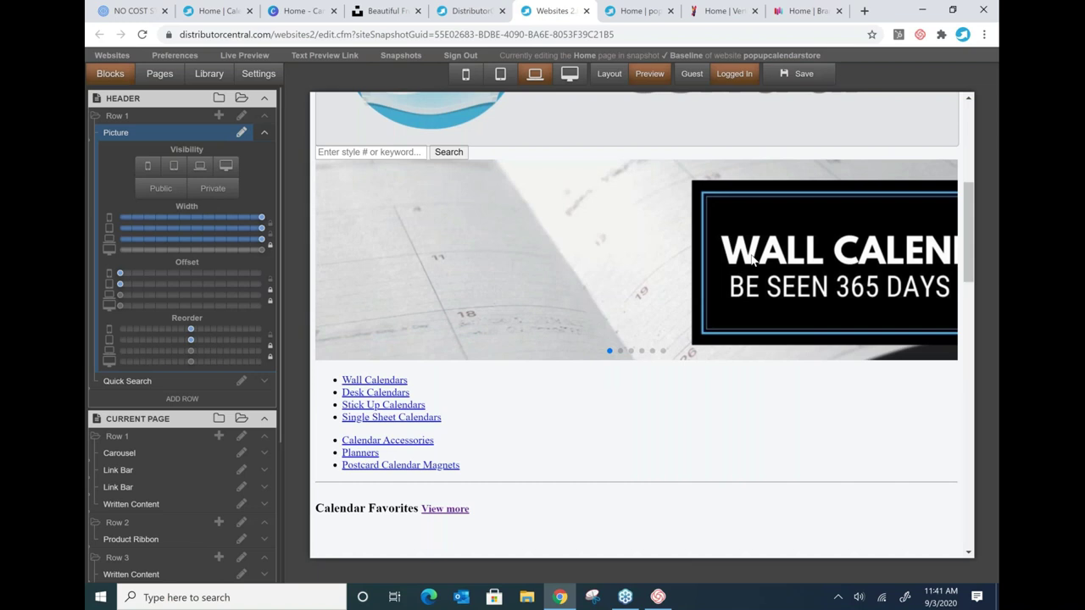
{"action": "scroll", "coordinate": [752, 259], "scroll_direction": "down", "scroll_amount": 10}
{"action": "left_click", "coordinate": [471, 520]}
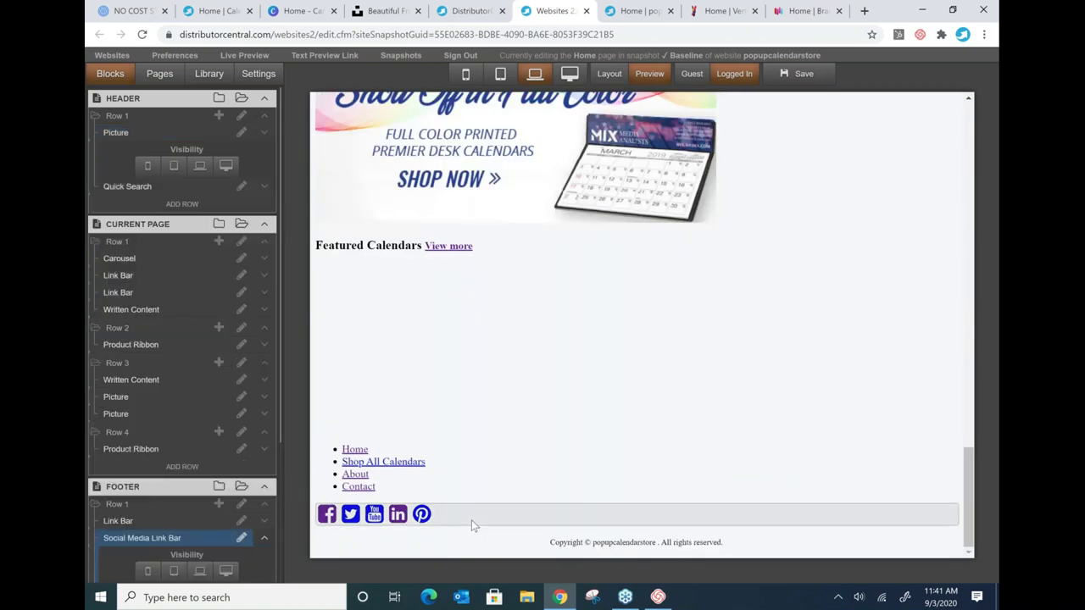
{"action": "left_click", "coordinate": [472, 520]}
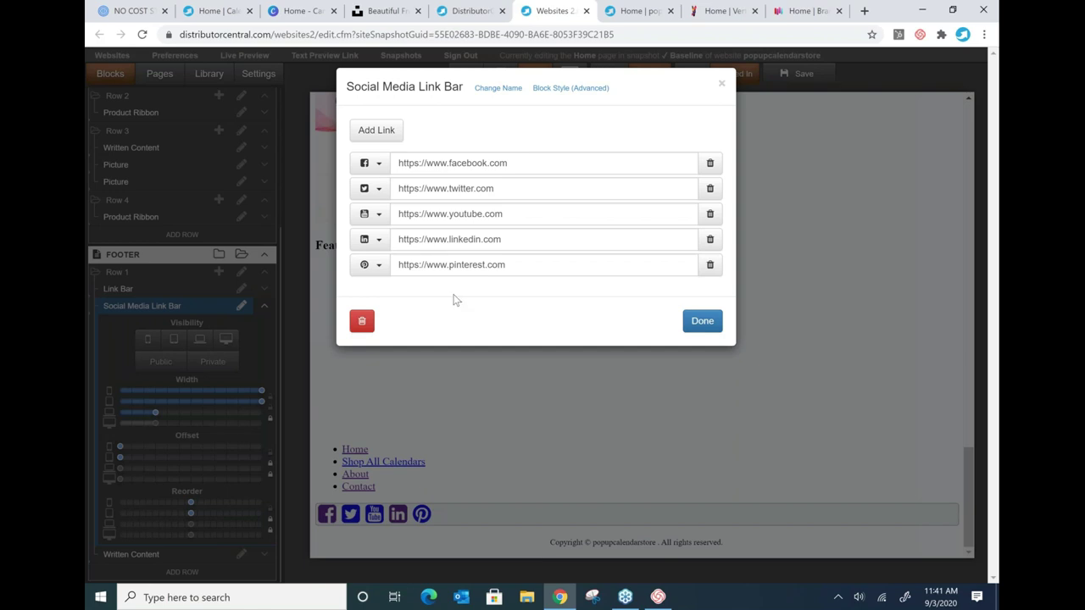
- Switch to the Prezi presentation
{"action": "left_click", "coordinate": [127, 11]}
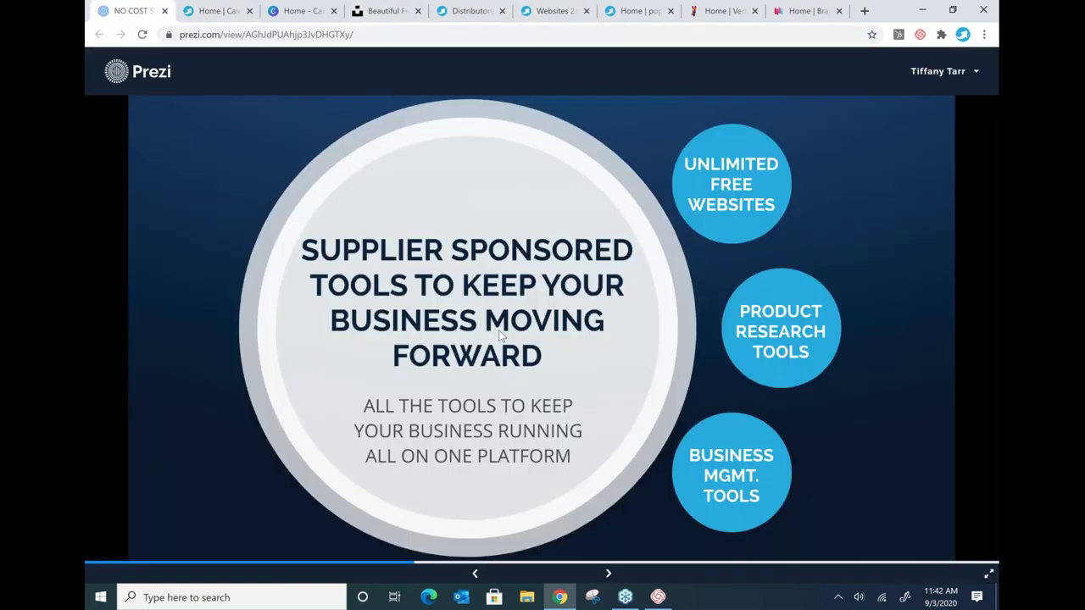
- Advance the presentation past the website, product search and business management slides to the DistributorCentral "Set Your Budget to Free" overview
{"action": "left_click", "coordinate": [610, 576]}
{"action": "left_click", "coordinate": [610, 576]}
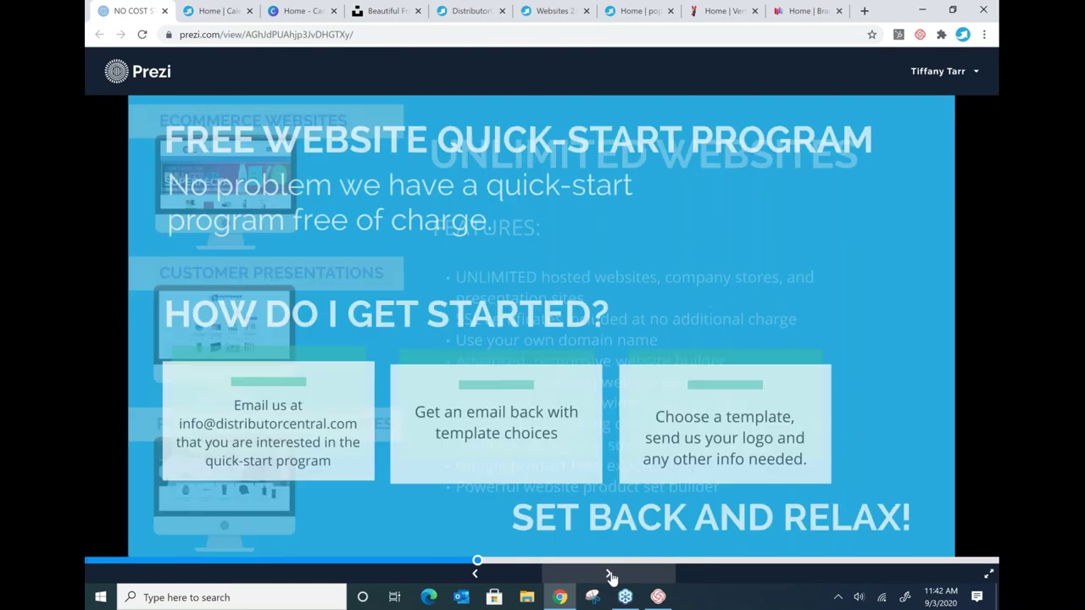
{"action": "left_click", "coordinate": [611, 576]}
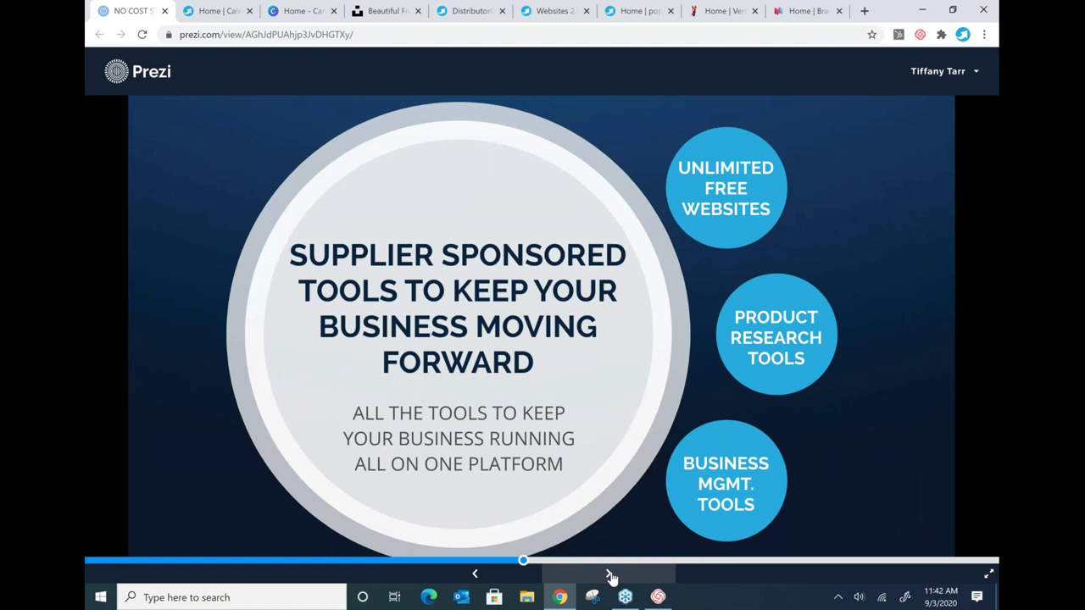
{"action": "left_click", "coordinate": [611, 576]}
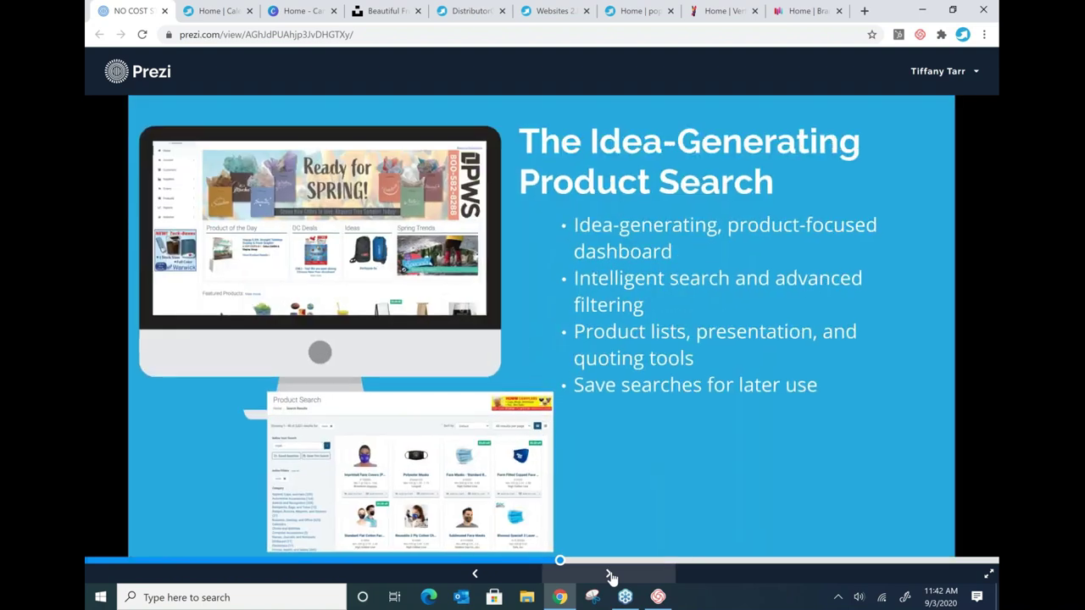
{"action": "left_click", "coordinate": [610, 577]}
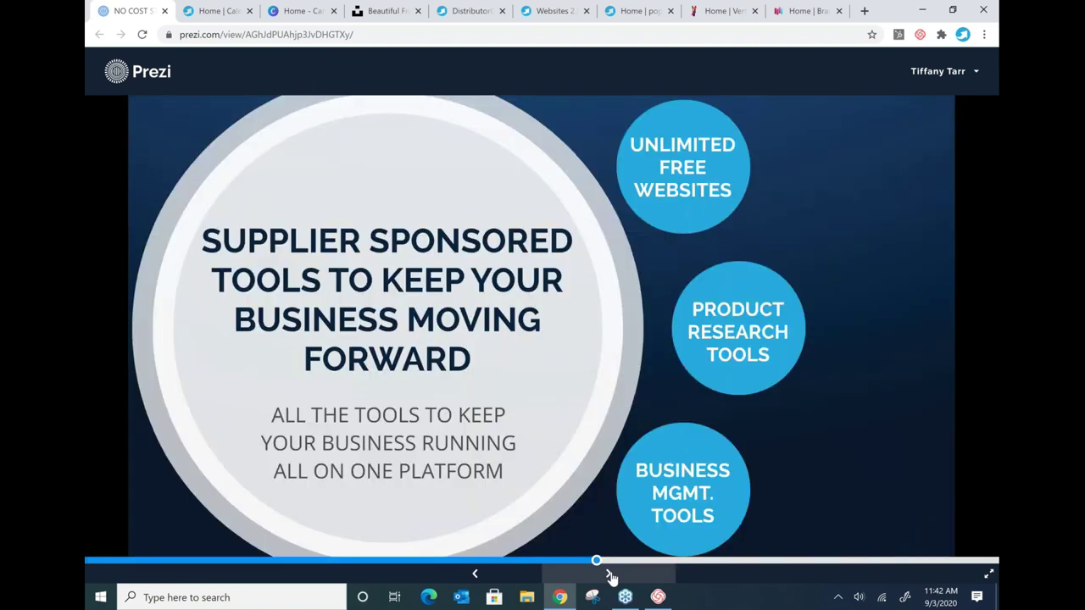
{"action": "left_click", "coordinate": [610, 576]}
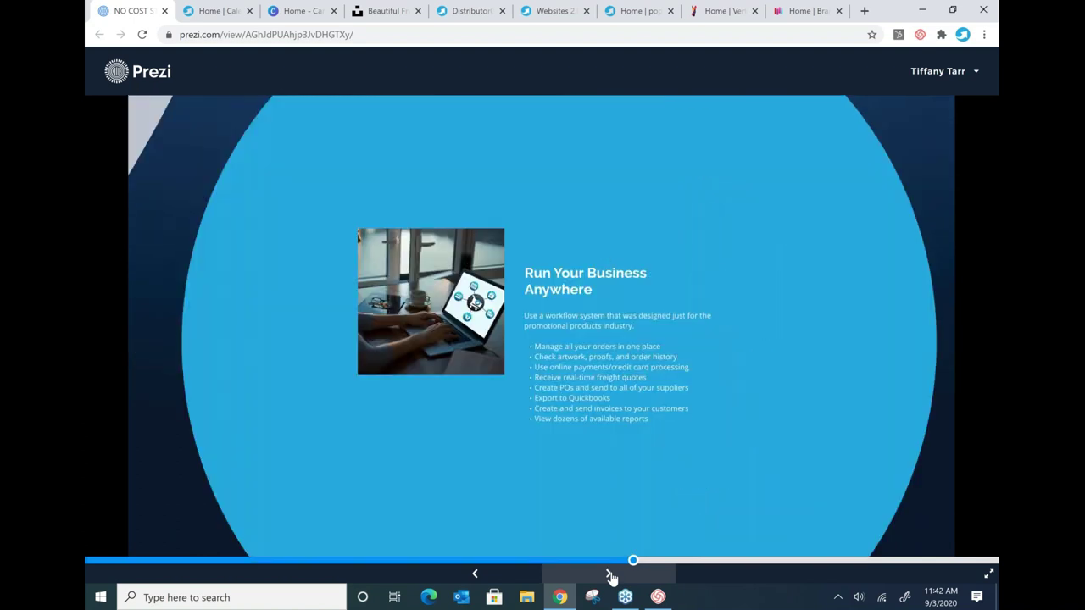
{"action": "left_click", "coordinate": [610, 577]}
{"action": "left_click", "coordinate": [610, 576]}
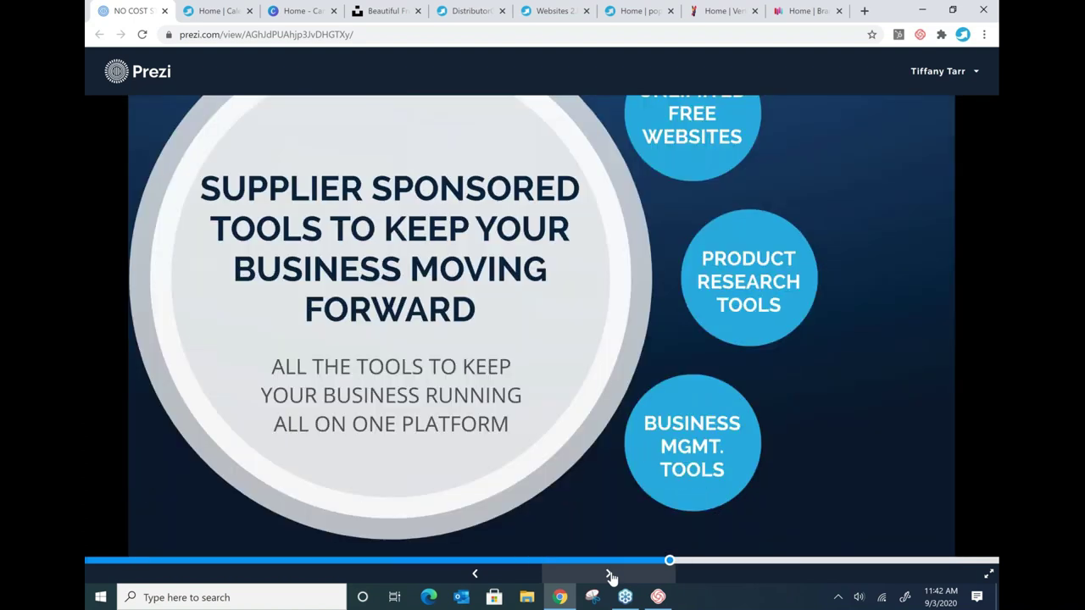
{"action": "left_click", "coordinate": [610, 576]}
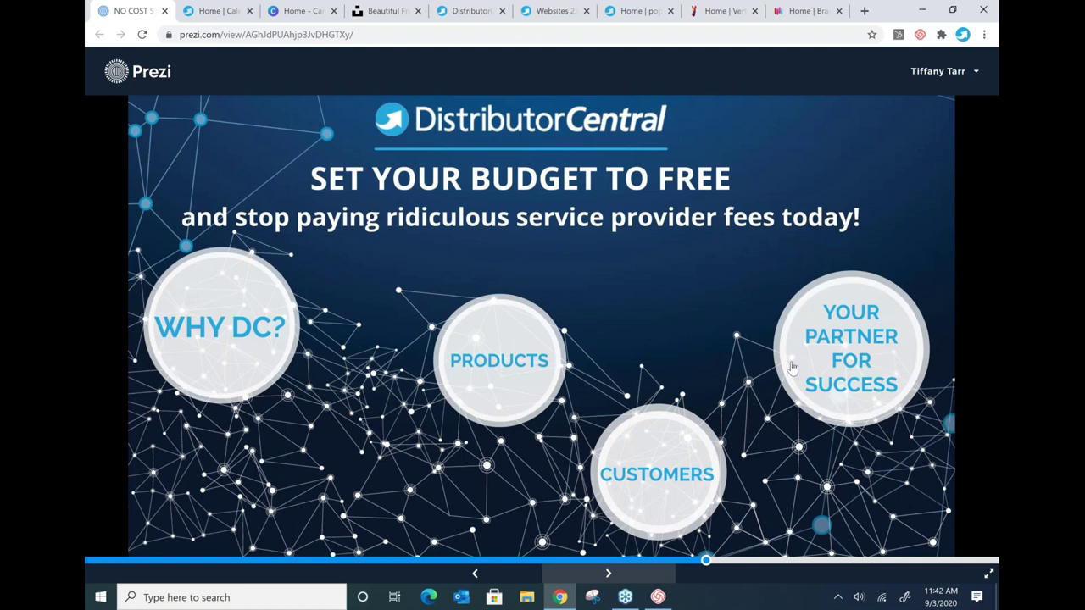
- Open the "Your Partner for Success" topic and advance through its Training Resources slides to the Customer Support contact slide
{"action": "left_click", "coordinate": [792, 366]}
{"action": "key", "text": "Right"}
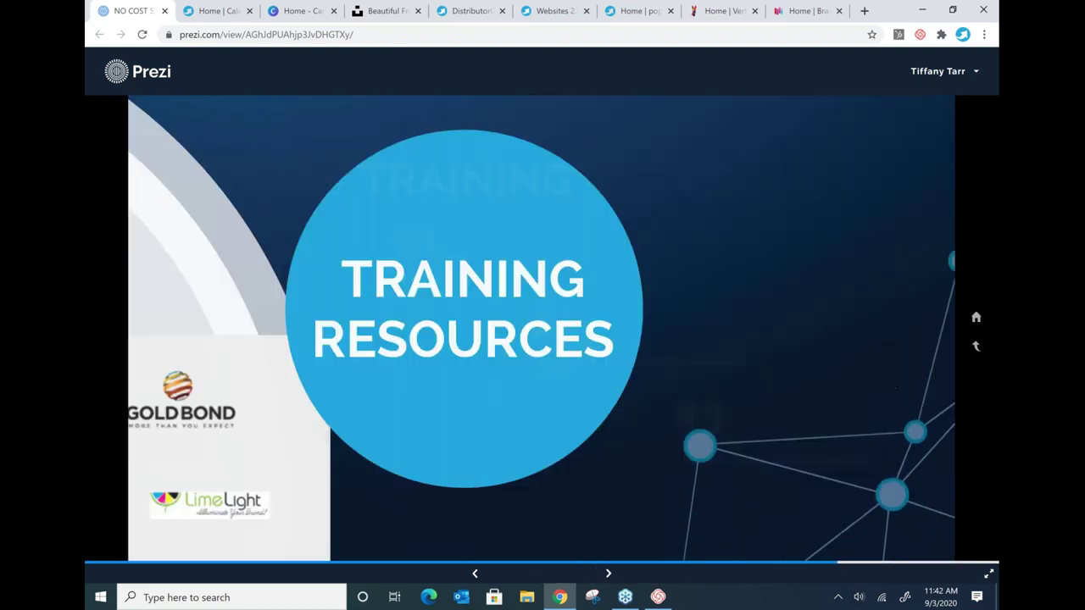
{"action": "key", "text": "Right"}
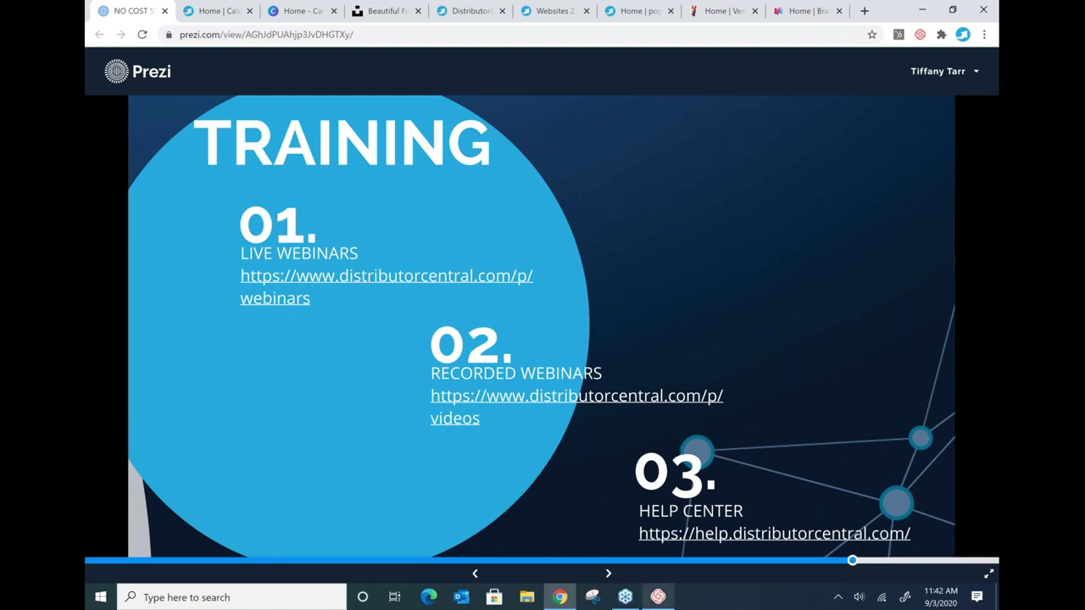
{"action": "left_click", "coordinate": [610, 574]}
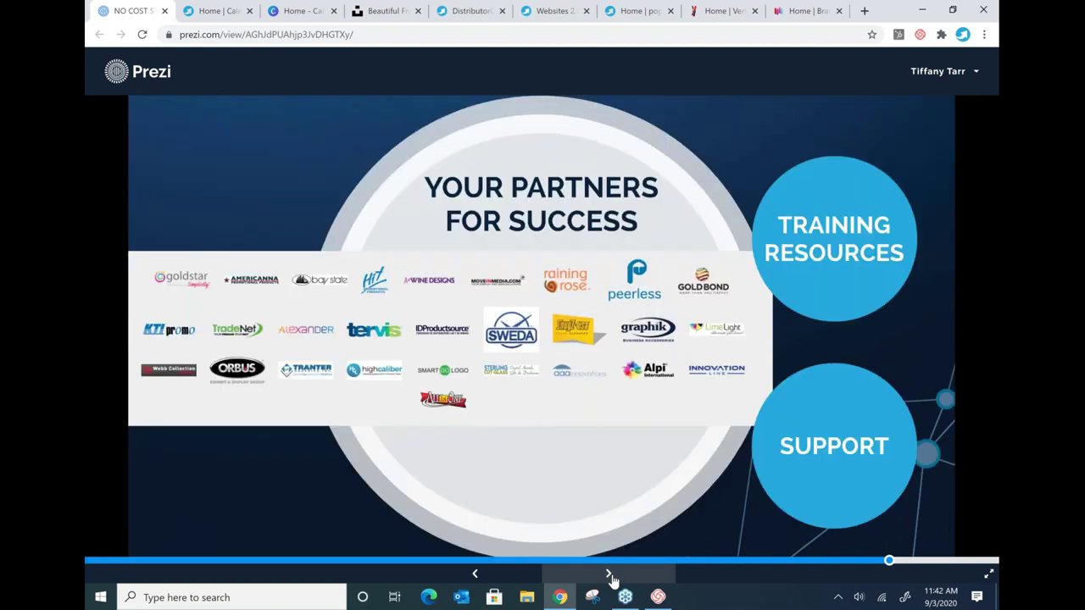
{"action": "left_click", "coordinate": [609, 575]}
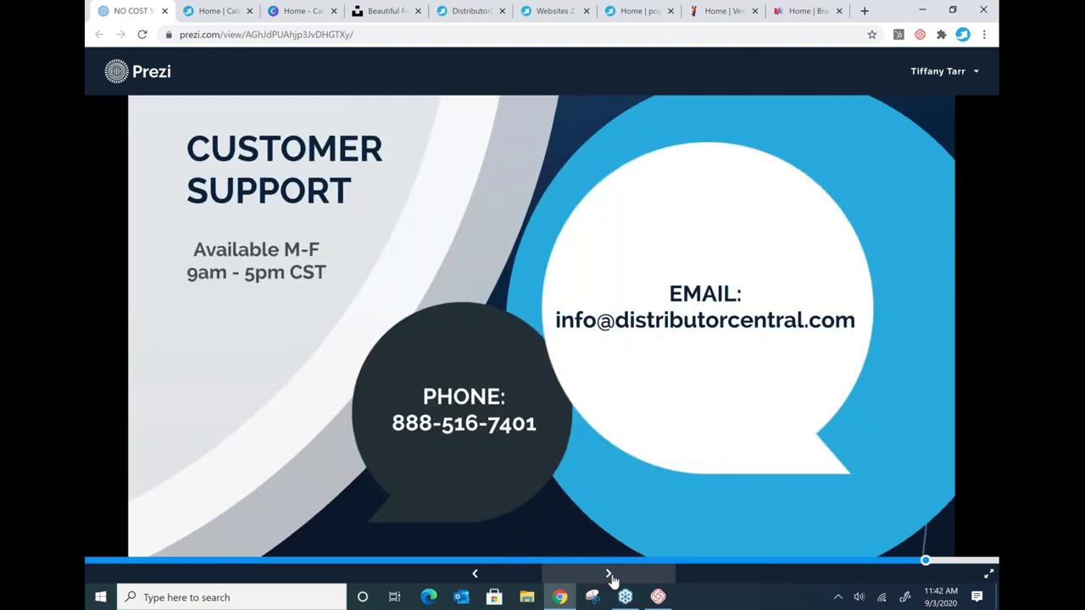